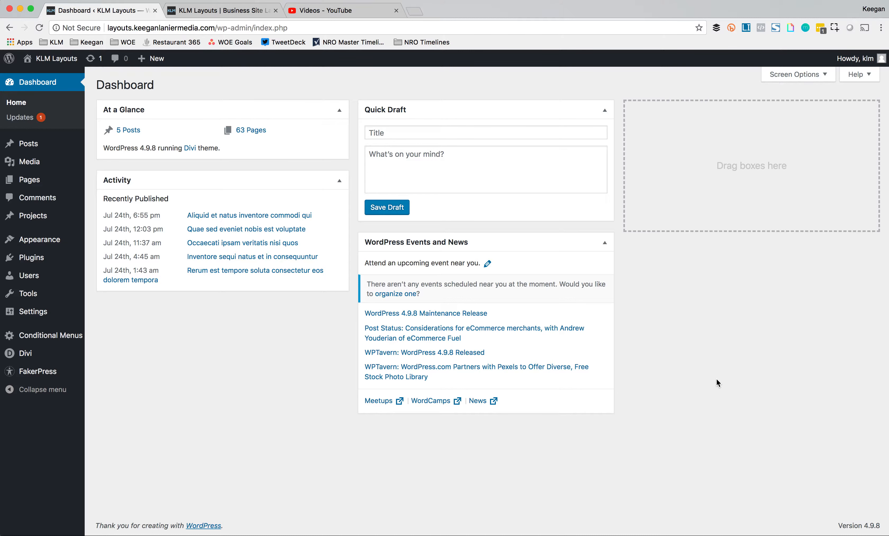
- View the live site's Layouts list of available layouts and return to the admin dashboard
{"action": "left_click", "coordinate": [227, 10]}
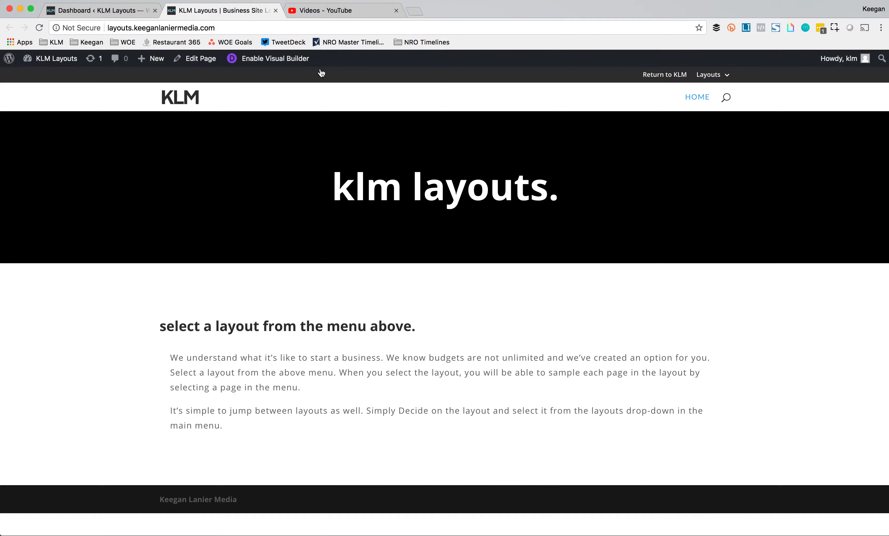
{"action": "mouse_move", "coordinate": [725, 74]}
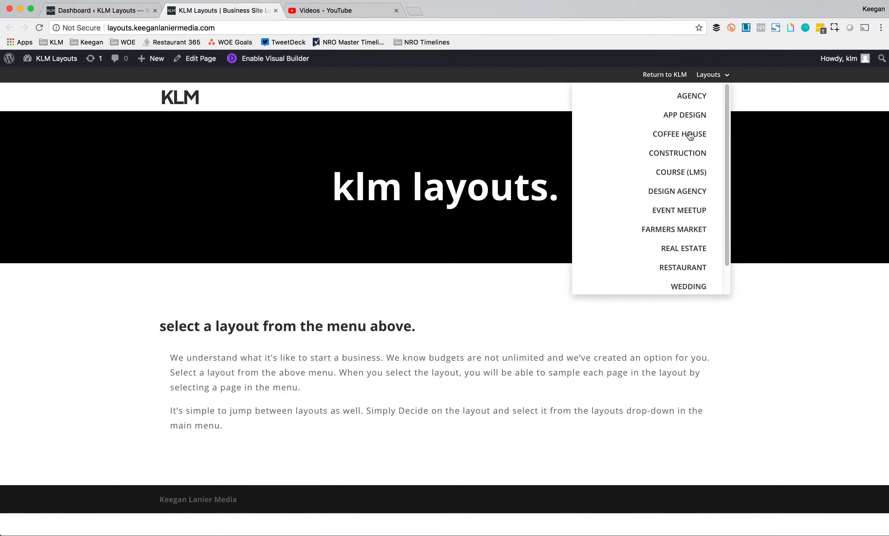
{"action": "scroll", "coordinate": [675, 252], "scroll_direction": "down", "scroll_amount": 1}
{"action": "scroll", "coordinate": [675, 252], "scroll_direction": "up", "scroll_amount": 1}
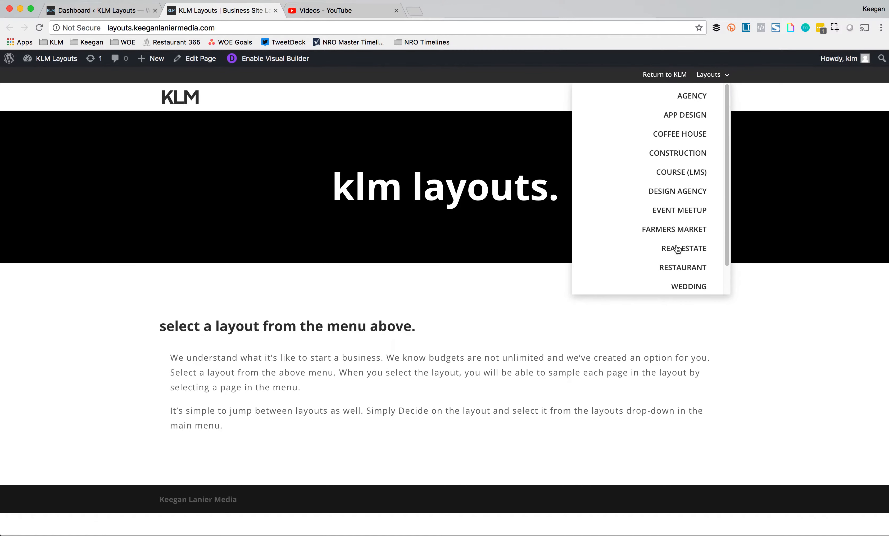
{"action": "left_click", "coordinate": [119, 14]}
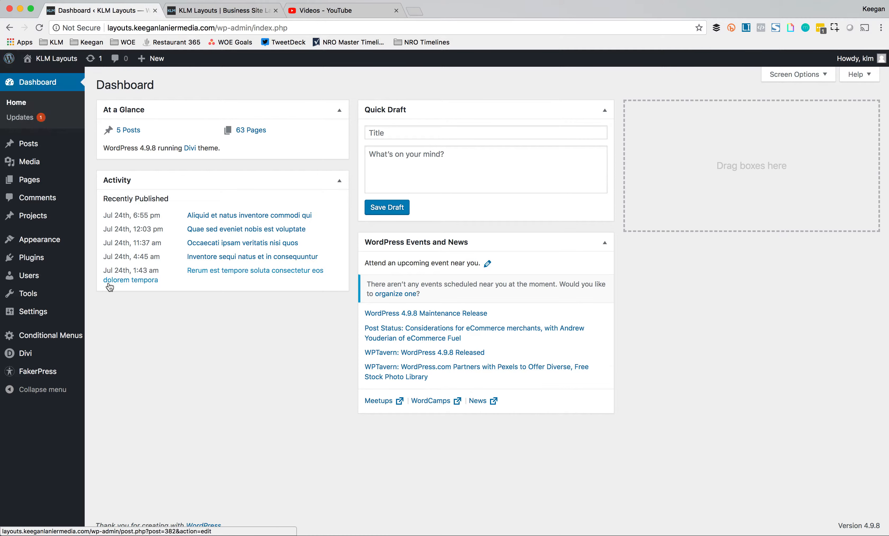
- Examine the site's General Settings, from the site title and addresses down to the date and time formats
{"action": "mouse_move", "coordinate": [43, 317]}
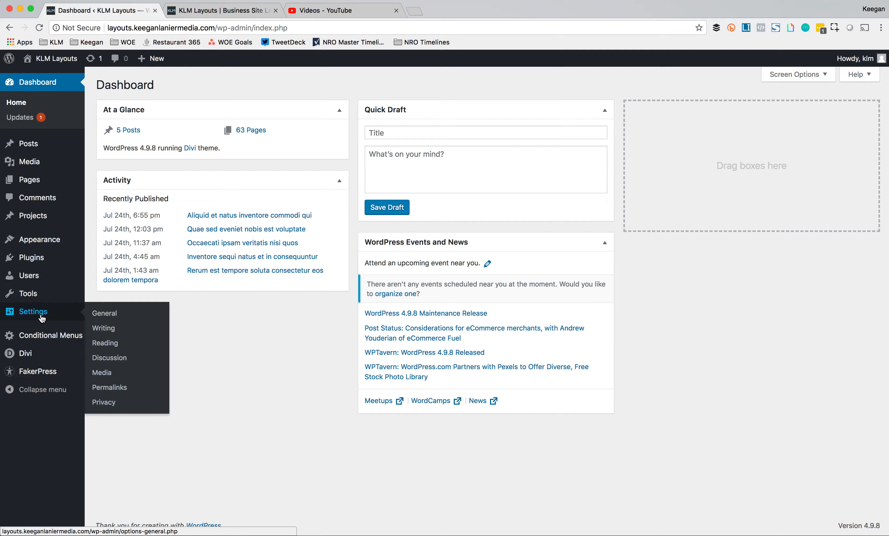
{"action": "left_click", "coordinate": [103, 316]}
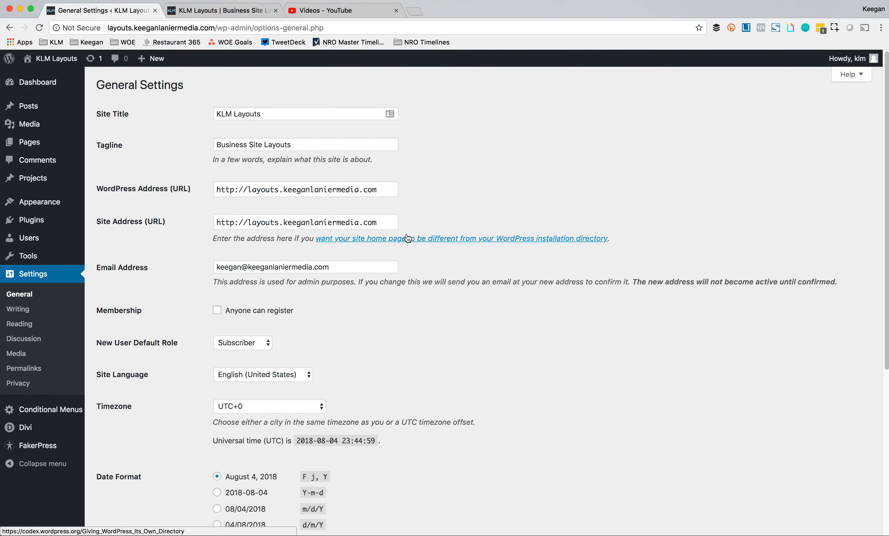
{"action": "scroll", "coordinate": [282, 198], "scroll_direction": "down", "scroll_amount": 3}
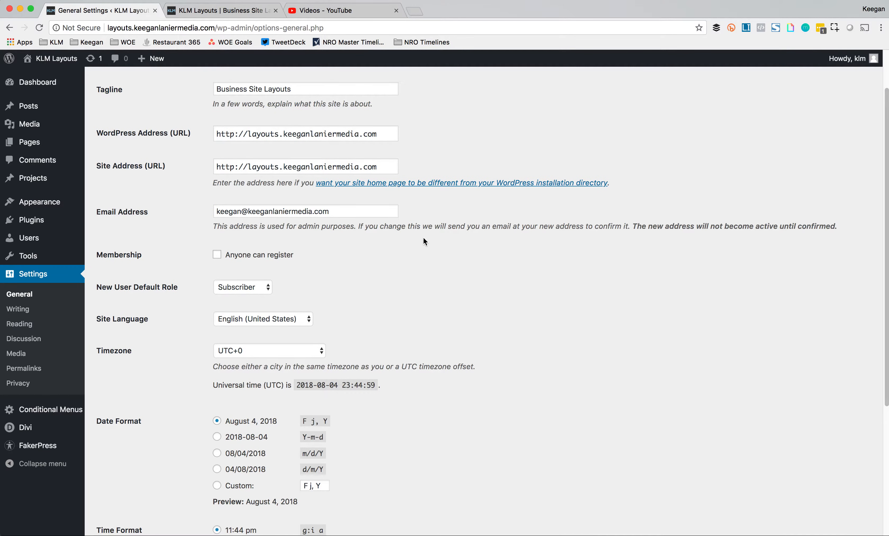
{"action": "scroll", "coordinate": [424, 241], "scroll_direction": "down", "scroll_amount": 3}
{"action": "scroll", "coordinate": [425, 241], "scroll_direction": "down", "scroll_amount": 4}
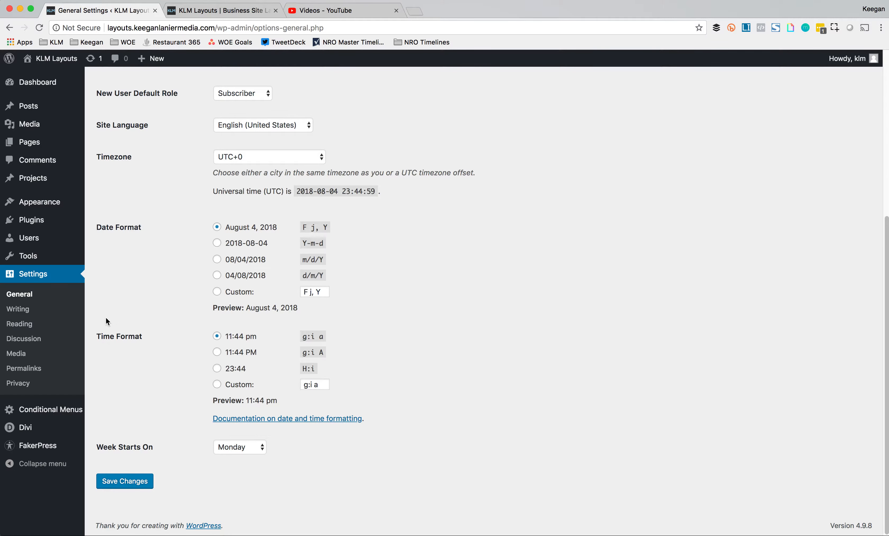
- Set the static homepage to Divi Layouts in the Reading Settings and save the changes
{"action": "left_click", "coordinate": [29, 329]}
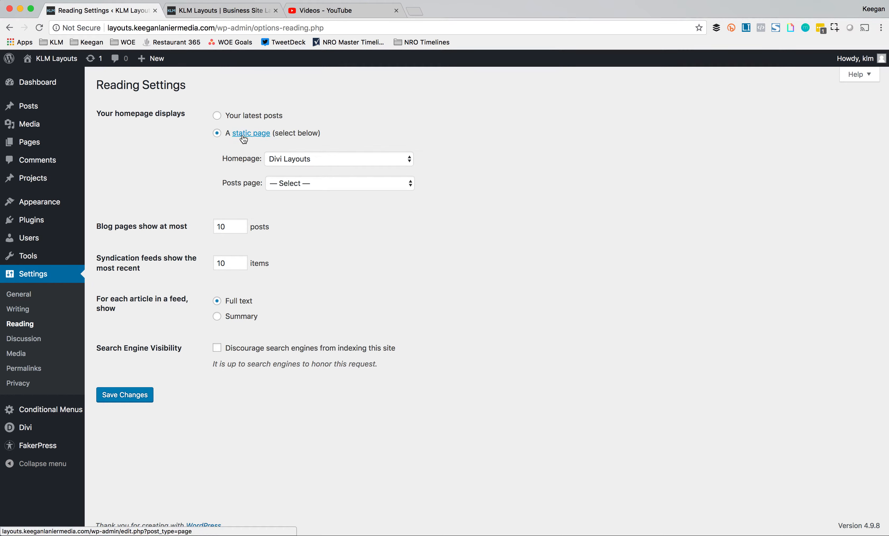
{"action": "left_click", "coordinate": [329, 159]}
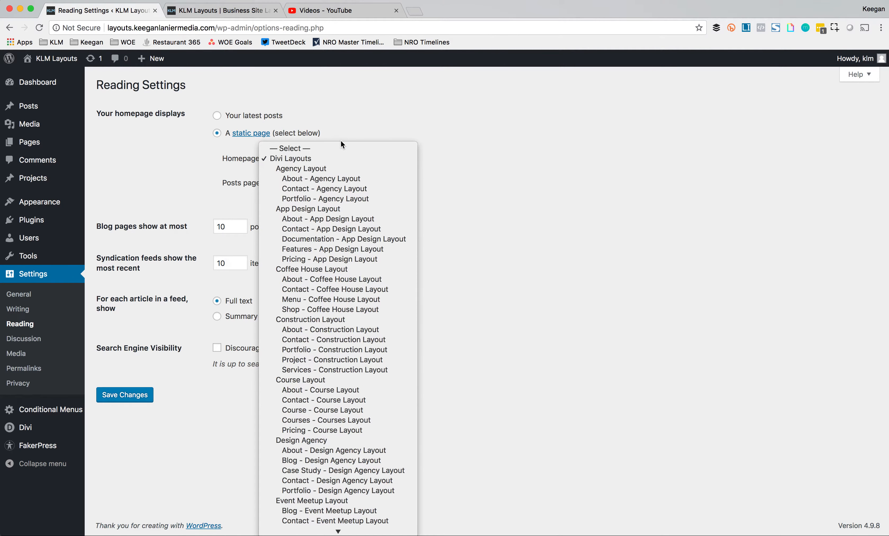
{"action": "left_click", "coordinate": [347, 159]}
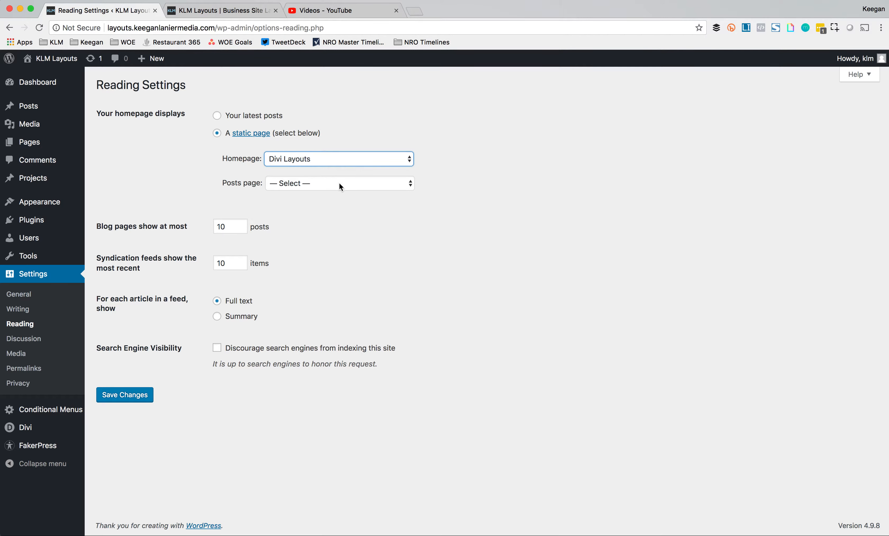
{"action": "left_click", "coordinate": [138, 401]}
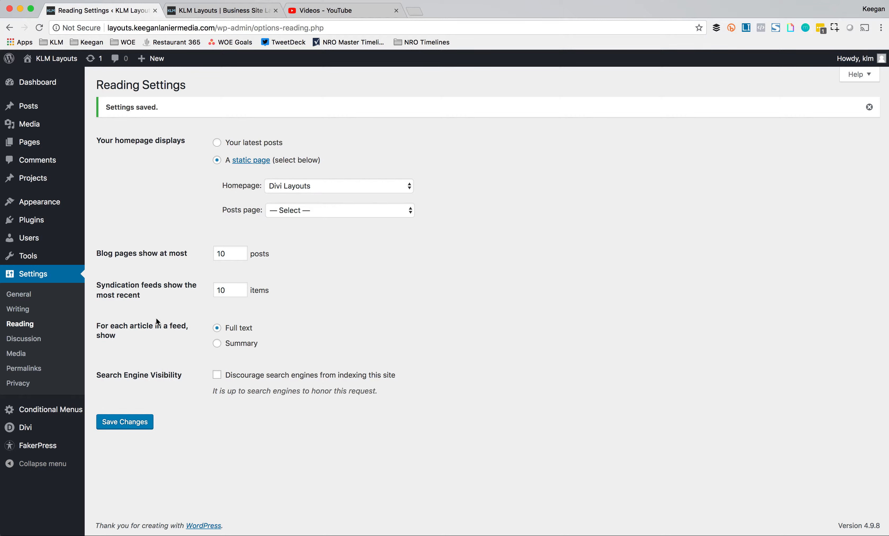
- Set the permalink structure to Post name after comparing it with the Plain format, and save the changes
{"action": "left_click", "coordinate": [31, 372]}
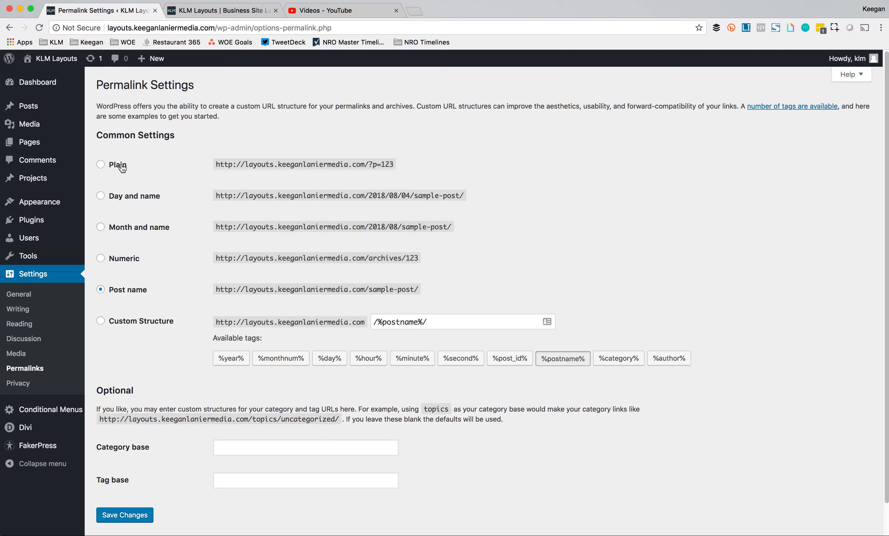
{"action": "left_click_drag", "start_coordinate": [241, 164], "coordinate": [397, 165]}
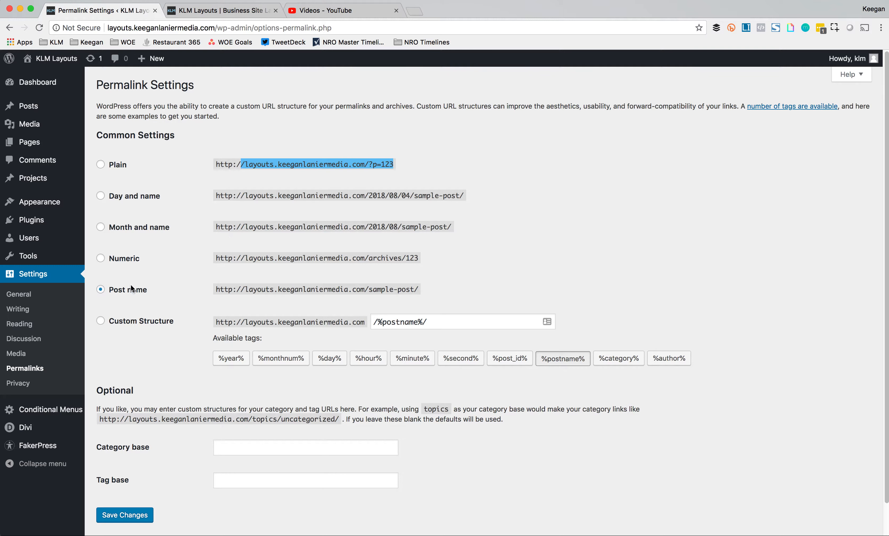
{"action": "left_click", "coordinate": [124, 291]}
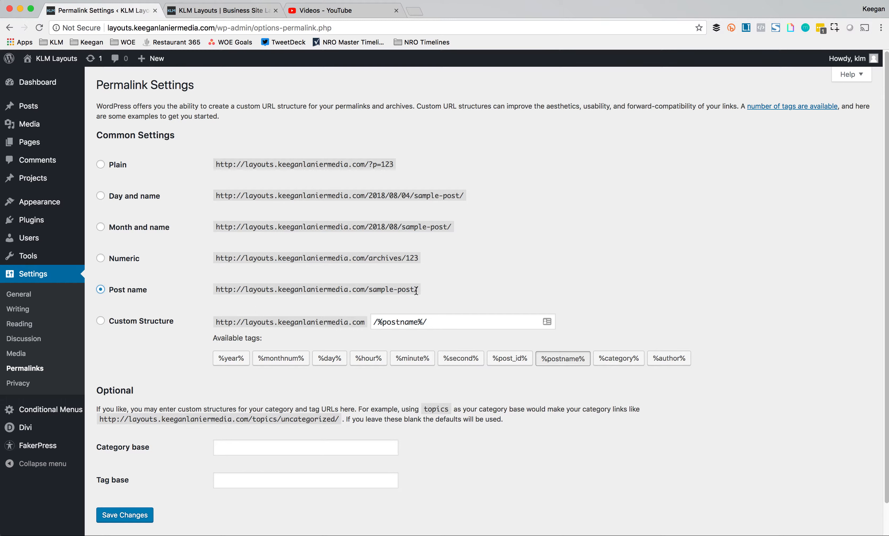
{"action": "left_click_drag", "start_coordinate": [415, 290], "coordinate": [368, 291]}
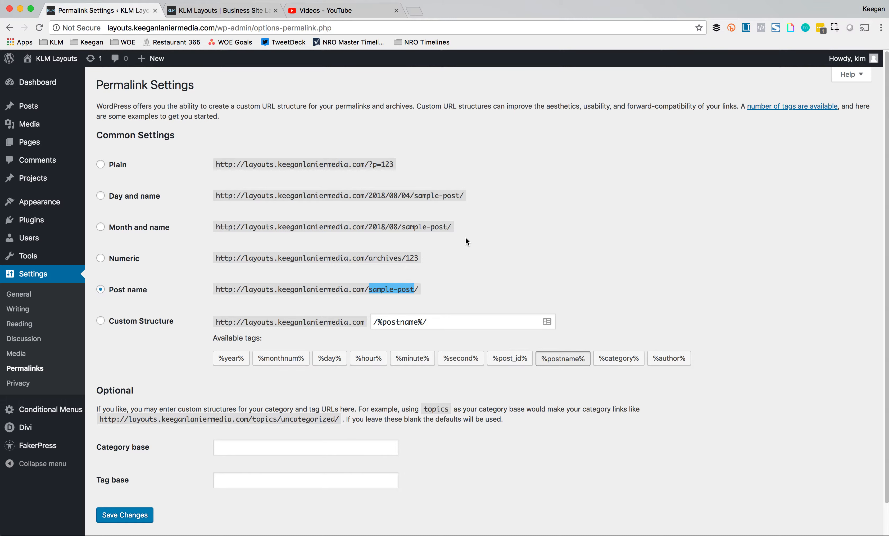
{"action": "left_click", "coordinate": [207, 282]}
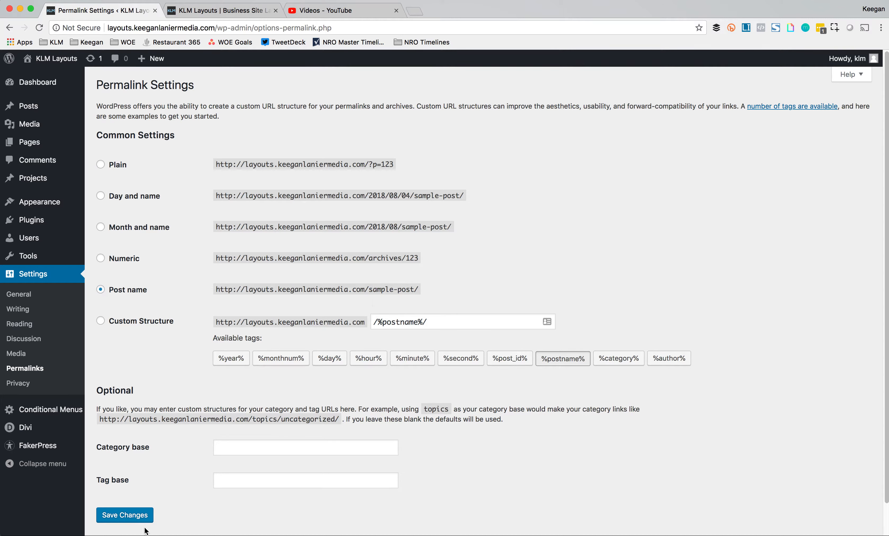
{"action": "left_click", "coordinate": [124, 520]}
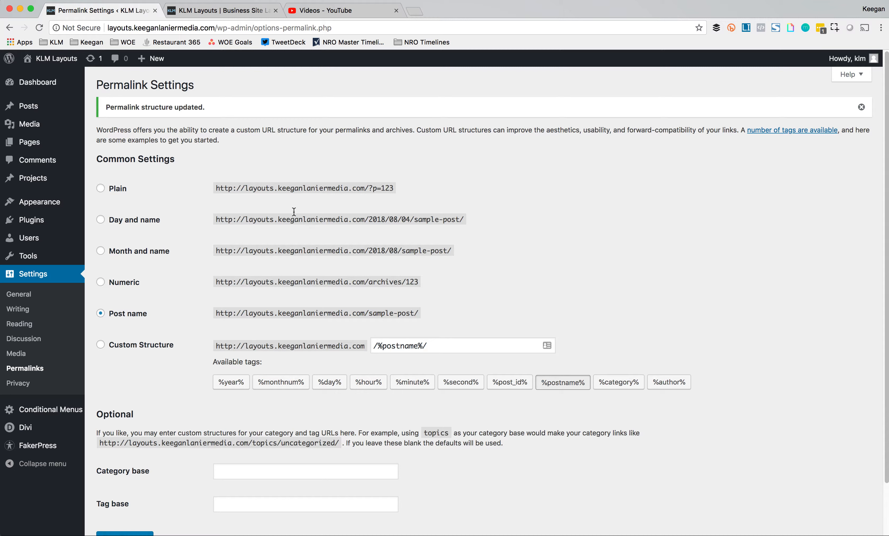
- Look through the list of all pages and check which one is marked as the Front Page
{"action": "mouse_move", "coordinate": [45, 143]}
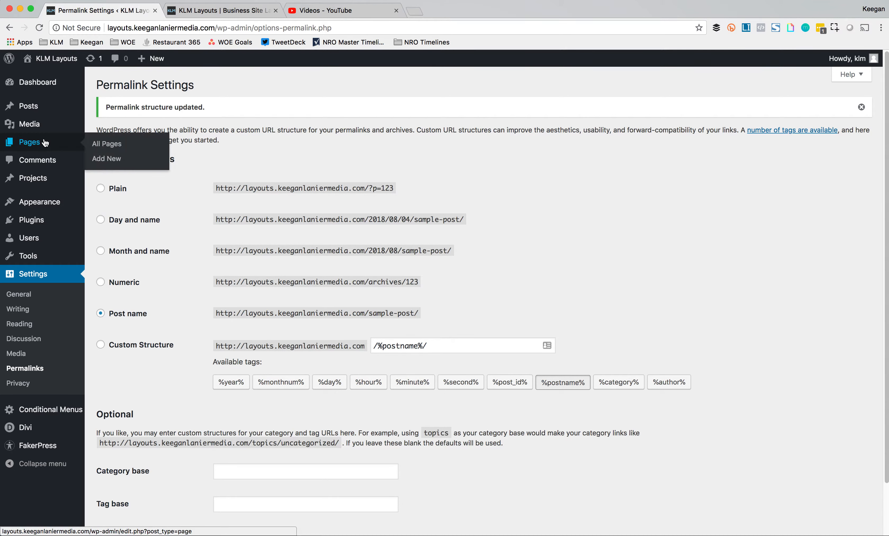
{"action": "left_click", "coordinate": [44, 142]}
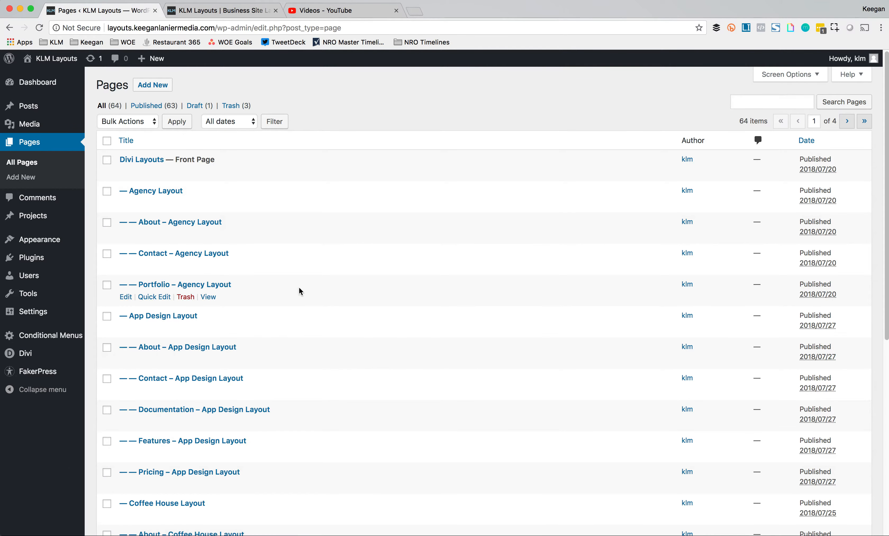
{"action": "scroll", "coordinate": [299, 287], "scroll_direction": "down", "scroll_amount": 2}
{"action": "scroll", "coordinate": [299, 286], "scroll_direction": "up", "scroll_amount": 3}
{"action": "left_click_drag", "start_coordinate": [223, 161], "coordinate": [173, 161]}
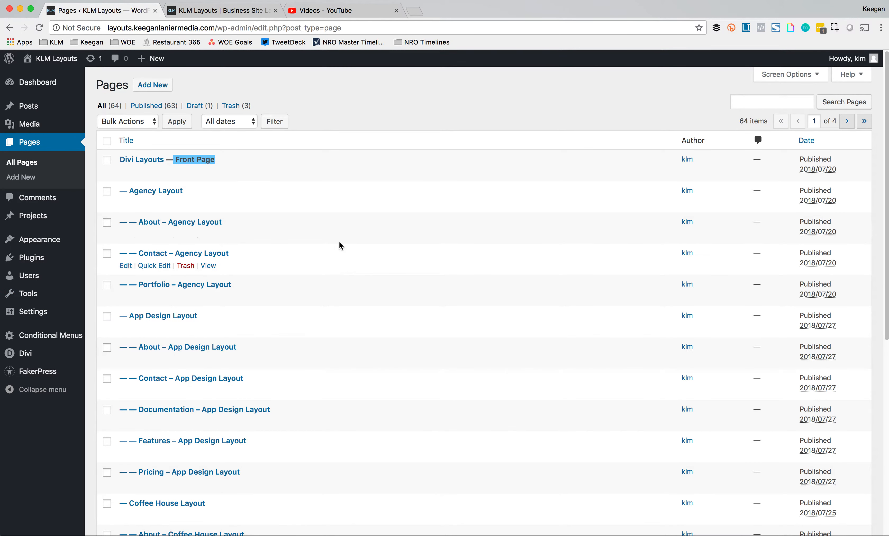
{"action": "left_click", "coordinate": [254, 163]}
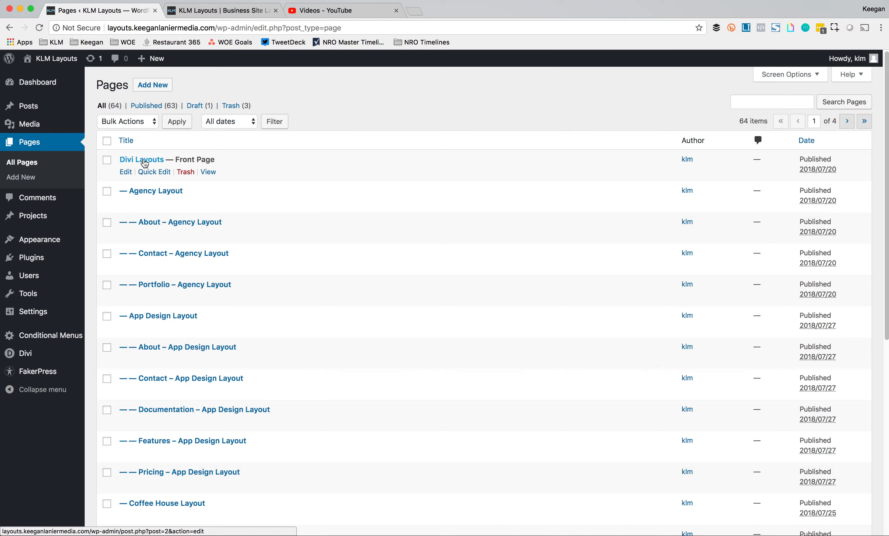
- Load the Home Menu (Primary Menu) for editing in the site's menu settings
{"action": "mouse_move", "coordinate": [54, 238]}
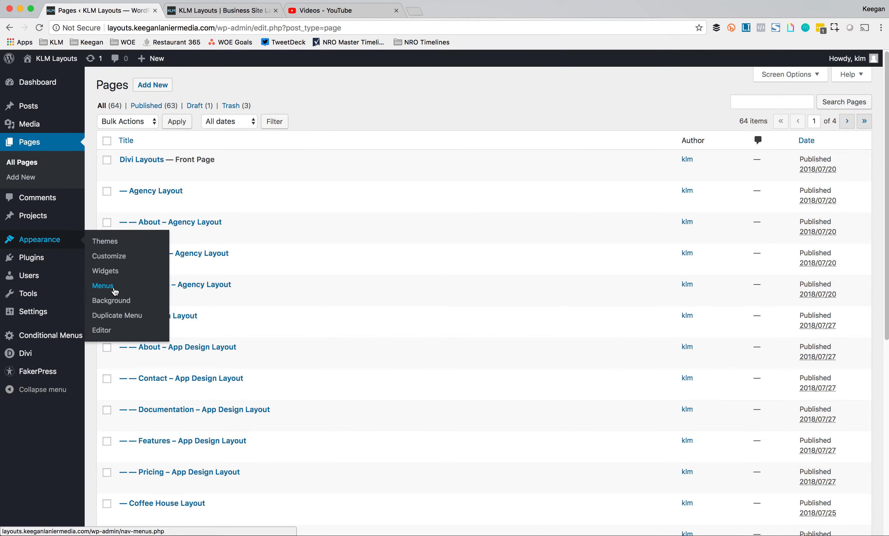
{"action": "left_click", "coordinate": [115, 291]}
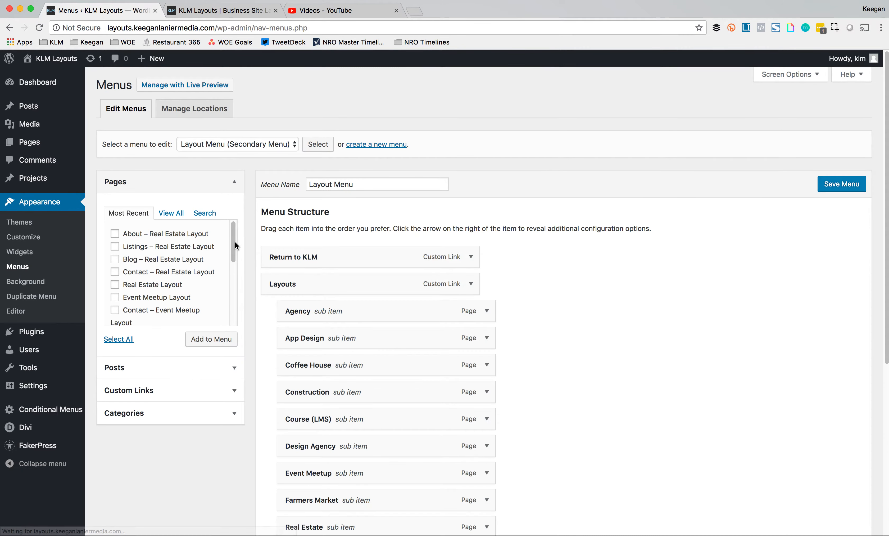
{"action": "left_click", "coordinate": [257, 144]}
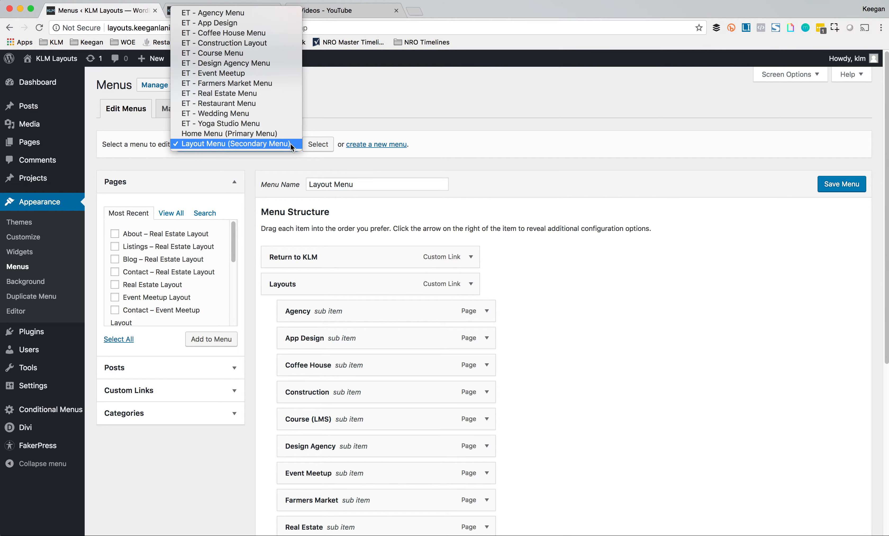
{"action": "left_click", "coordinate": [246, 133]}
{"action": "left_click", "coordinate": [310, 146]}
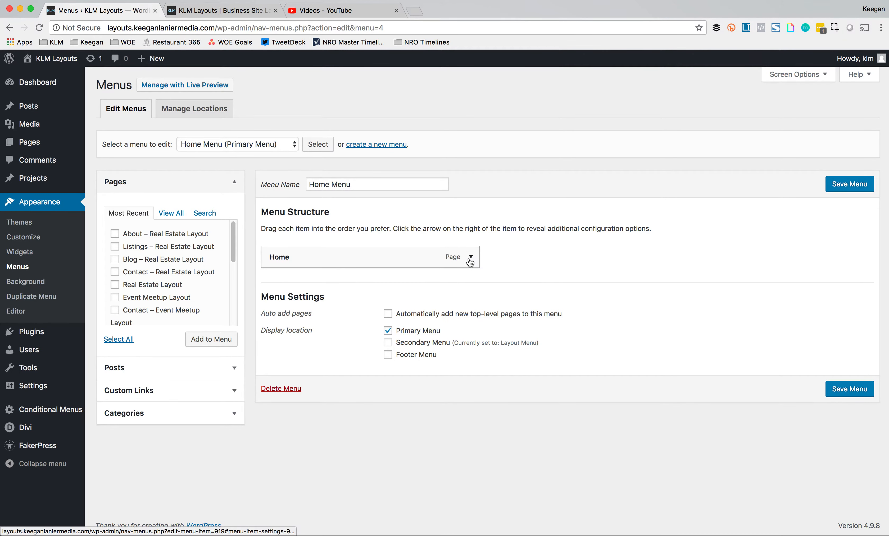
- Review the Home item's settings and the full list of pages that can be added, and save the Home Menu
{"action": "left_click", "coordinate": [471, 257]}
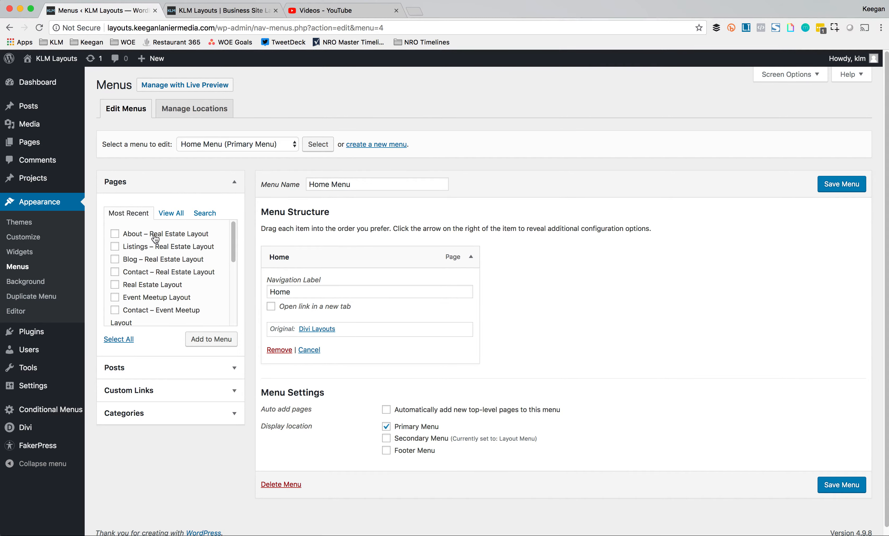
{"action": "left_click", "coordinate": [170, 214]}
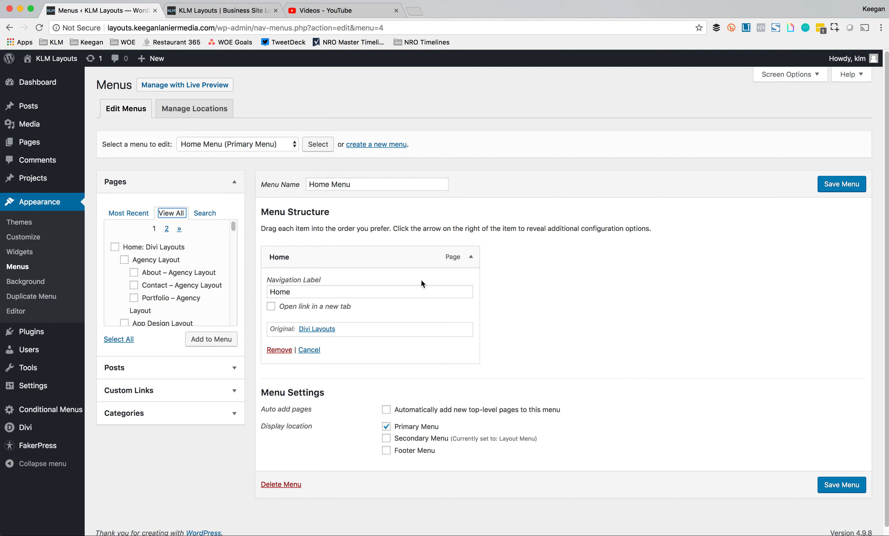
{"action": "left_click", "coordinate": [473, 258]}
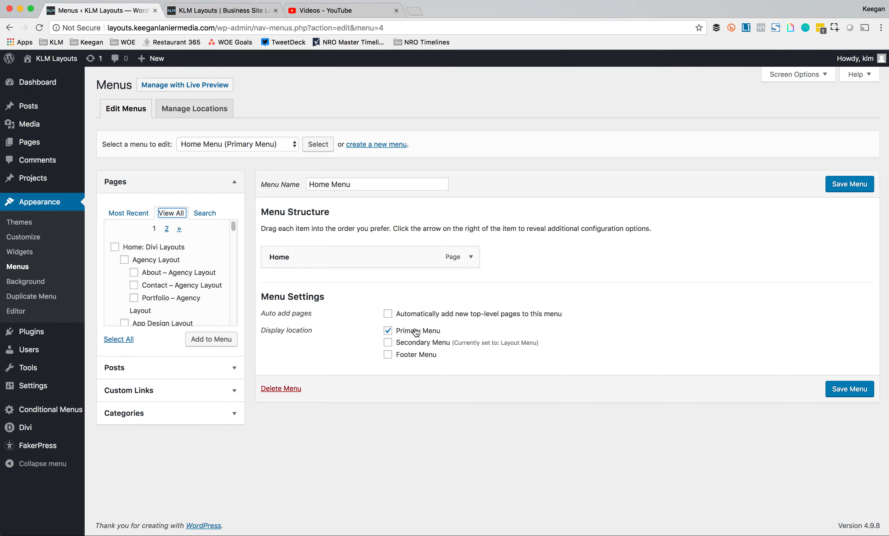
{"action": "left_click", "coordinate": [855, 186]}
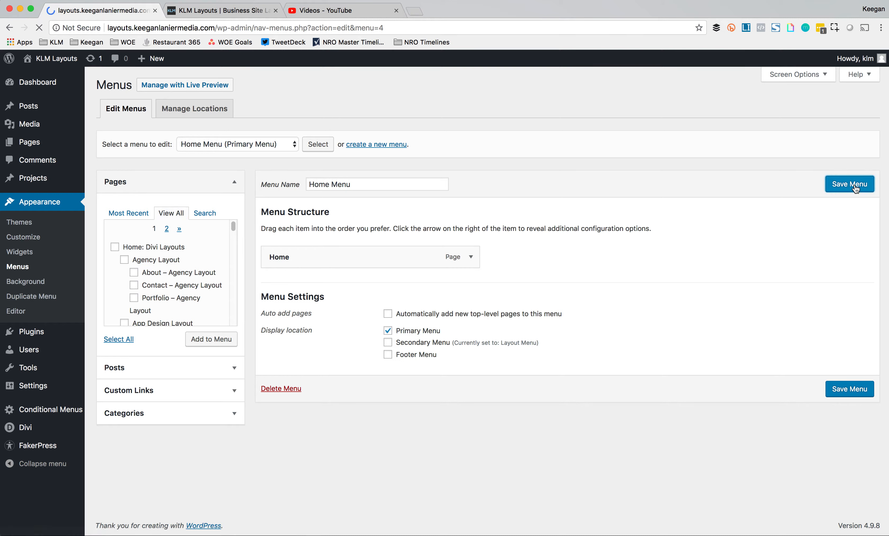
- Change the Home item's navigation label to "Home Page", save the menu and check the label on the reloaded live site
{"action": "left_click", "coordinate": [203, 16]}
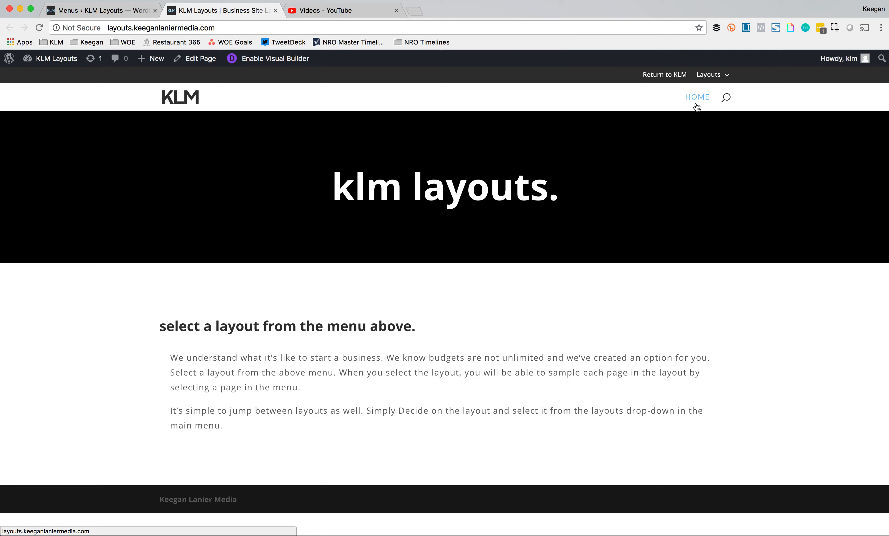
{"action": "left_click", "coordinate": [113, 15]}
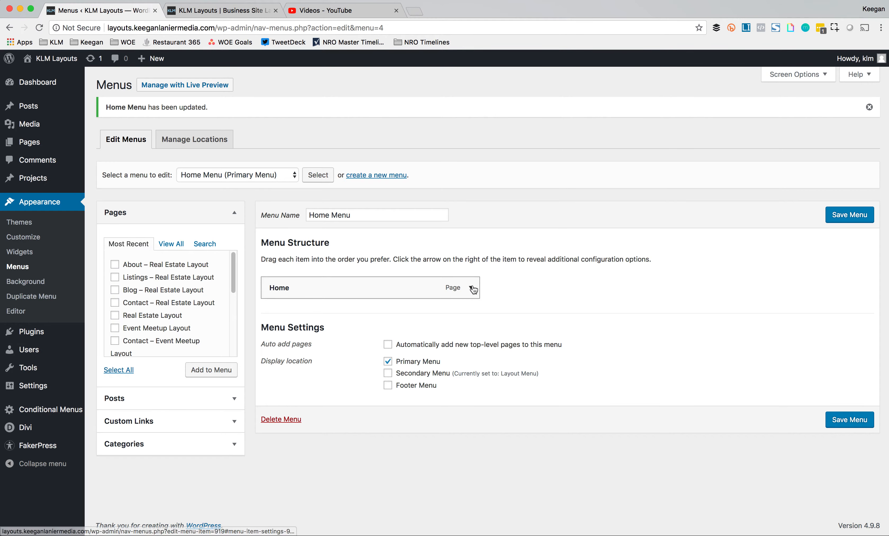
{"action": "left_click", "coordinate": [397, 287]}
{"action": "left_click", "coordinate": [309, 317]}
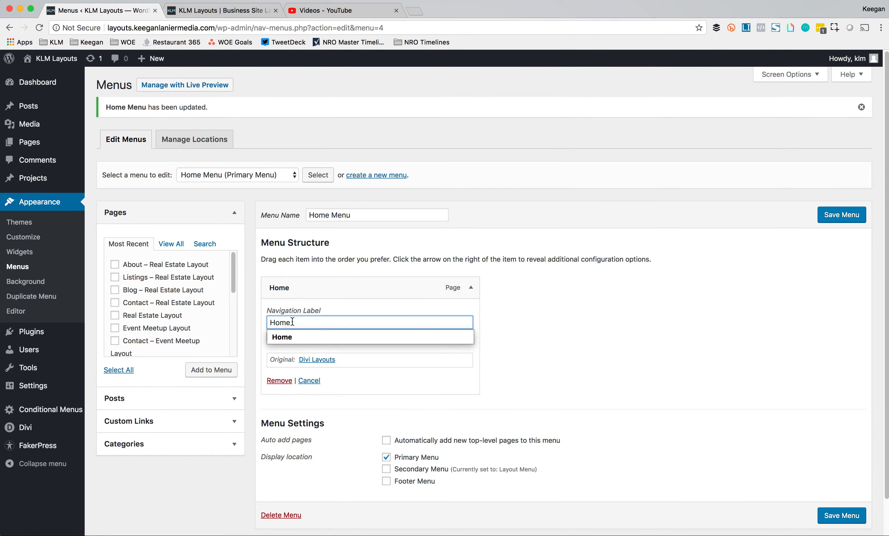
{"action": "type", "text": "Page"}
{"action": "left_click", "coordinate": [829, 216]}
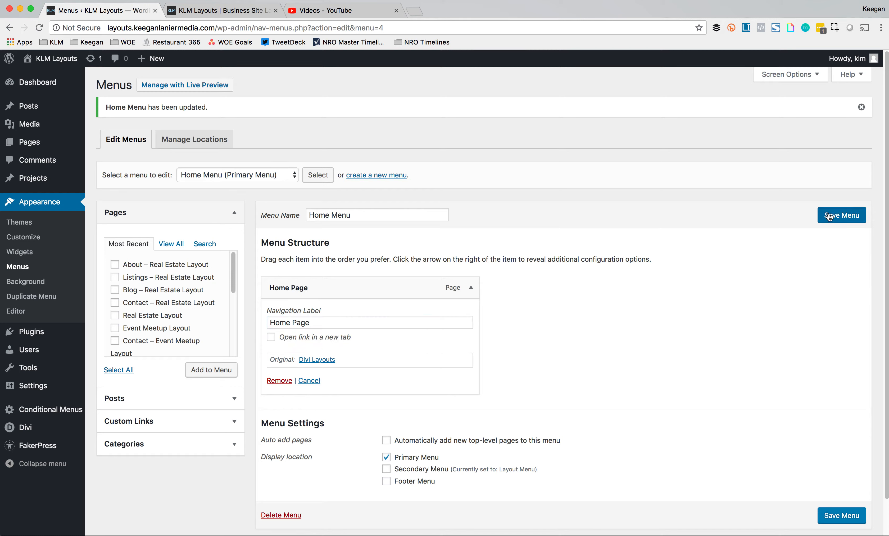
{"action": "left_click", "coordinate": [208, 11]}
{"action": "key", "text": "super+r"}
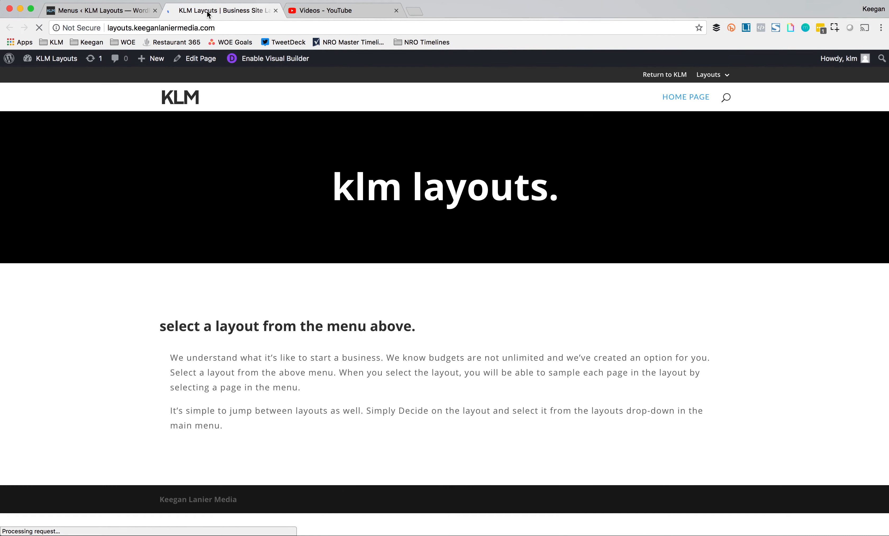
- Set the Home Page item's navigation label to "Home", save the Home Menu and check the label on the reloaded live site
{"action": "left_click", "coordinate": [78, 12]}
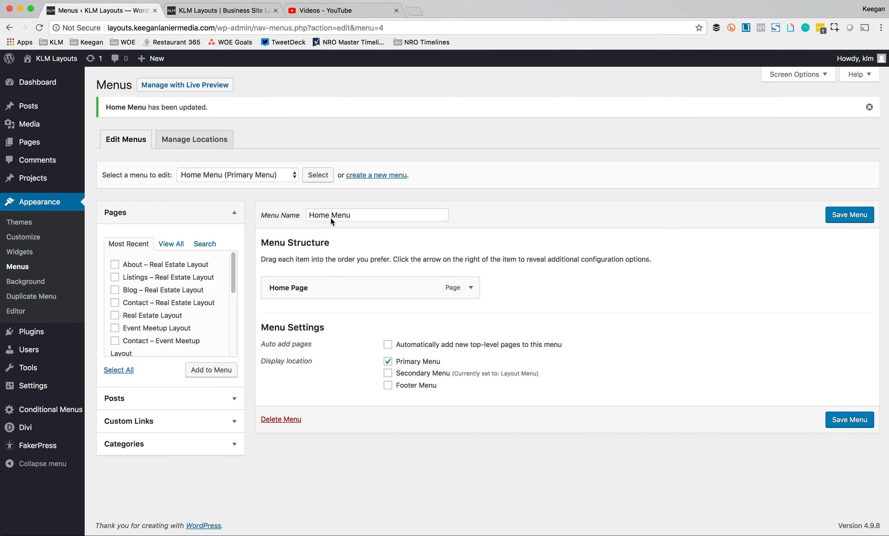
{"action": "left_click", "coordinate": [471, 287]}
{"action": "left_click", "coordinate": [291, 321]}
{"action": "left_click_drag", "start_coordinate": [291, 322], "coordinate": [381, 321]}
{"action": "key", "text": "BackSpace"}
{"action": "left_click", "coordinate": [679, 288]}
{"action": "left_click", "coordinate": [830, 221]}
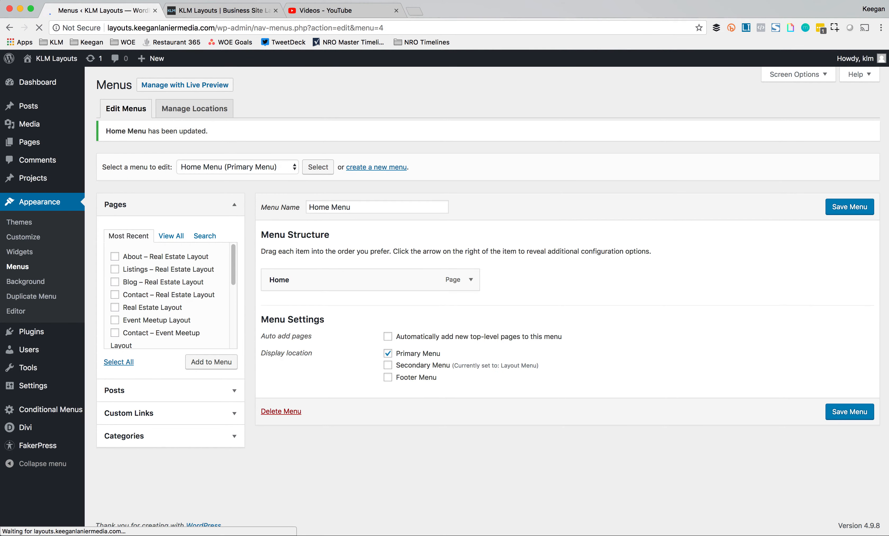
{"action": "left_click", "coordinate": [194, 11]}
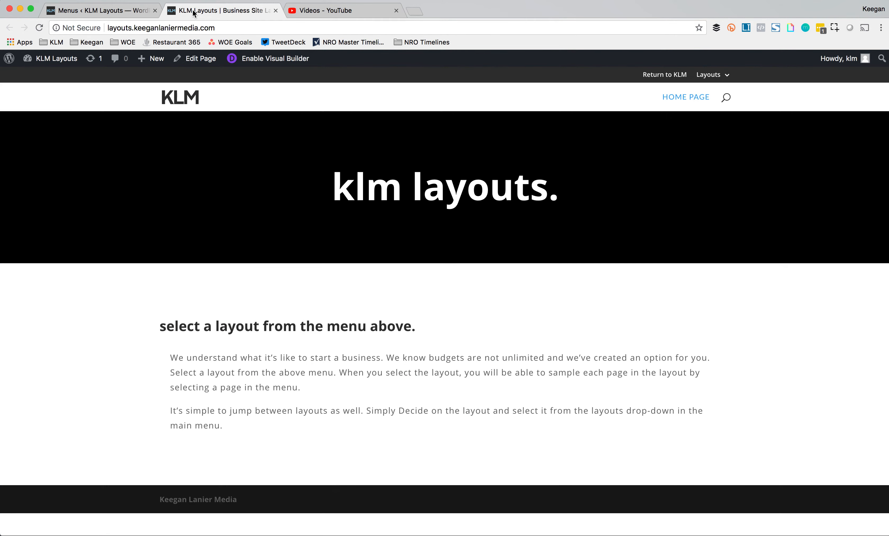
{"action": "key", "text": "super+r"}
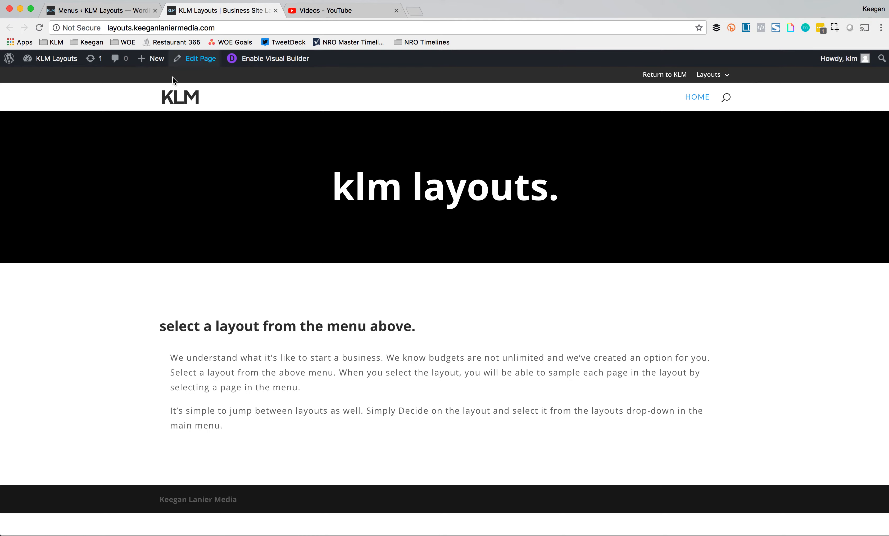
- Load the Layout Menu (Secondary Menu) for editing in the site's menu settings
{"action": "left_click", "coordinate": [110, 12]}
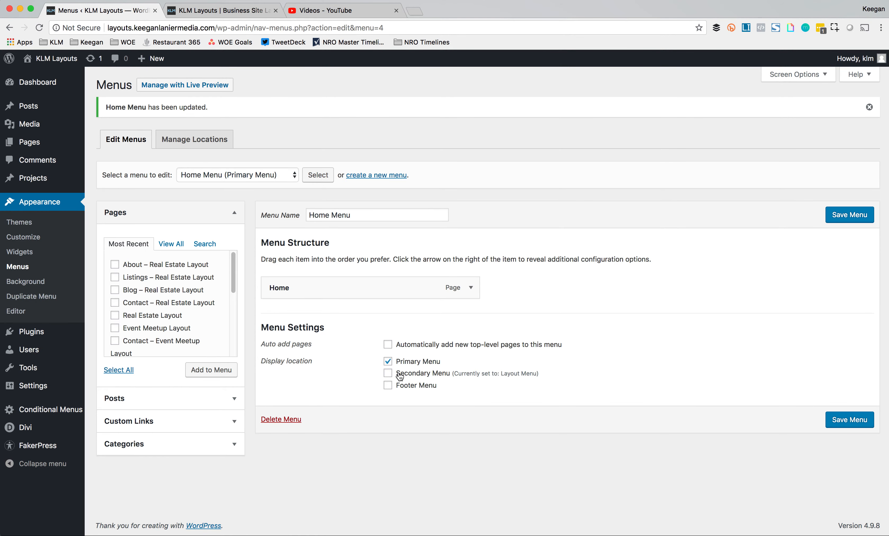
{"action": "left_click", "coordinate": [274, 175]}
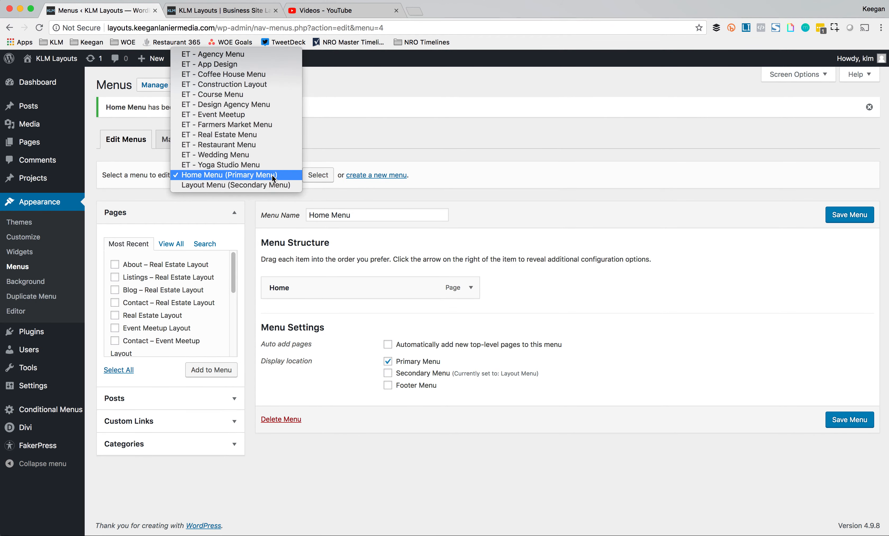
{"action": "left_click", "coordinate": [238, 186]}
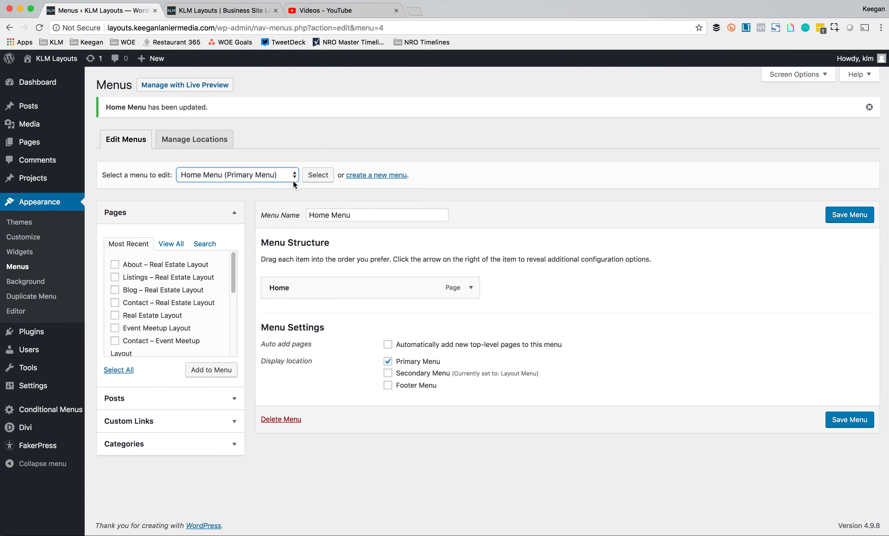
{"action": "left_click", "coordinate": [318, 176]}
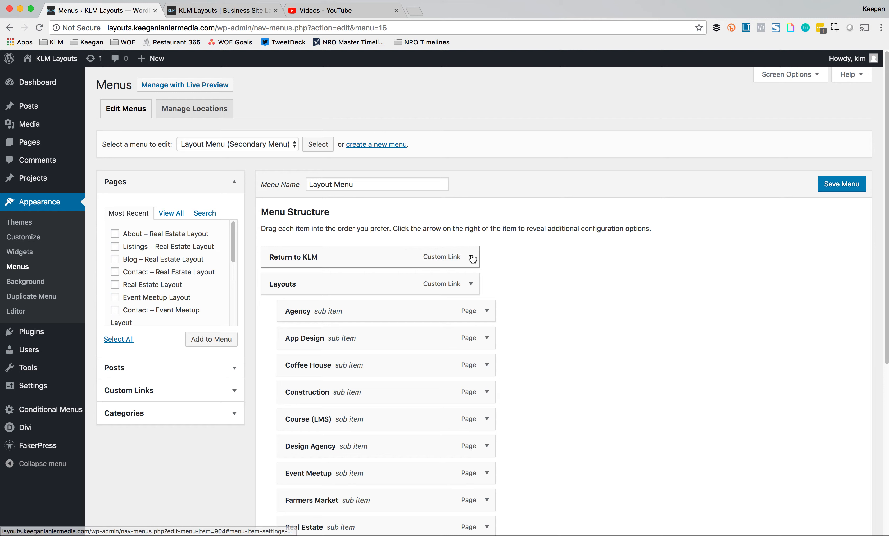
- Examine the Return to KLM custom link's settings and the sub-items nested under Layouts
{"action": "left_click", "coordinate": [472, 258]}
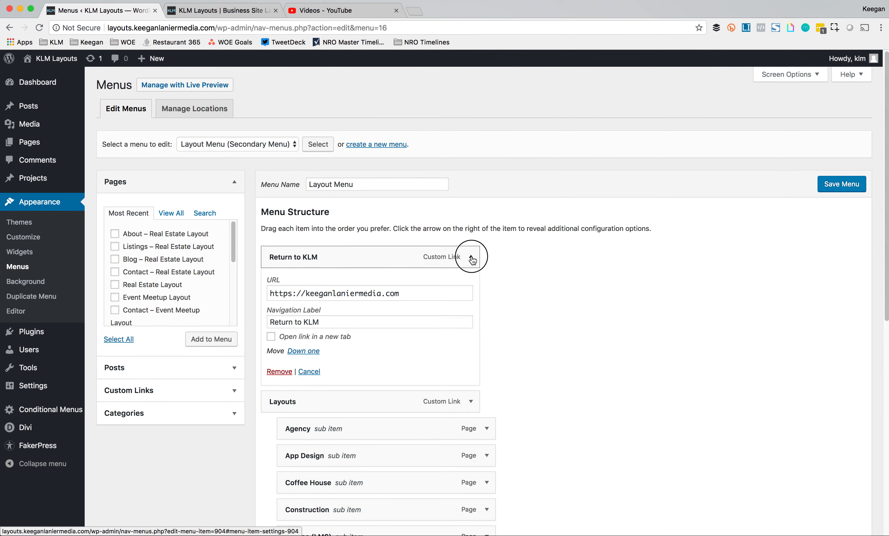
{"action": "left_click", "coordinate": [472, 259]}
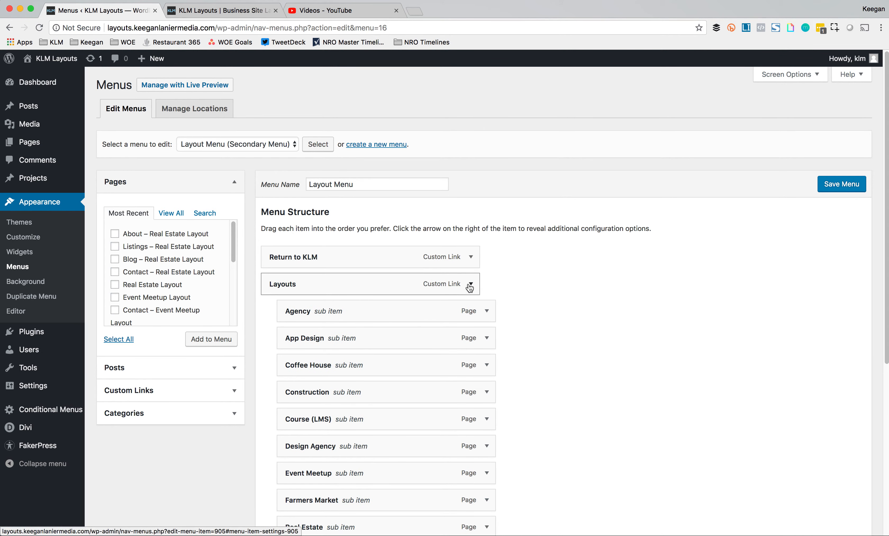
{"action": "scroll", "coordinate": [546, 311], "scroll_direction": "down", "scroll_amount": 2}
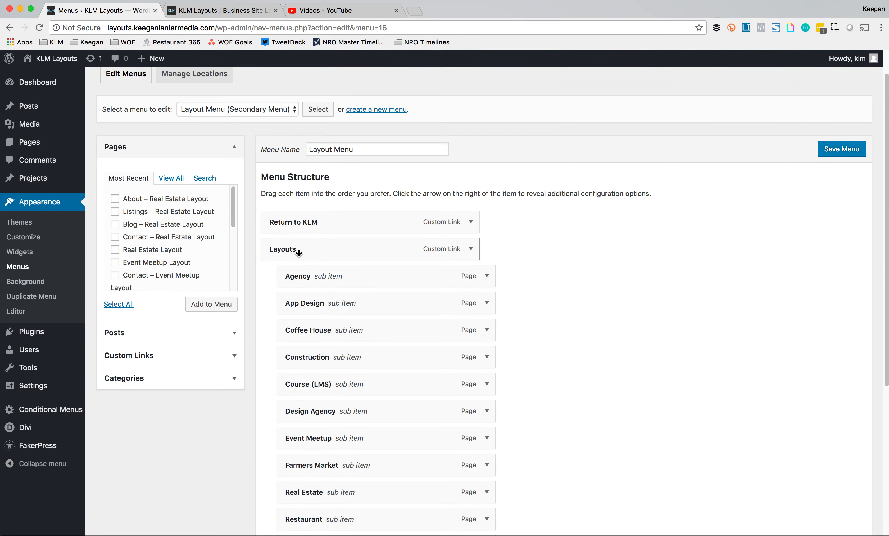
- Compare the Layout Menu's structure with the secondary menu on the live site, including the full list of entries under Layouts
{"action": "left_click", "coordinate": [241, 17]}
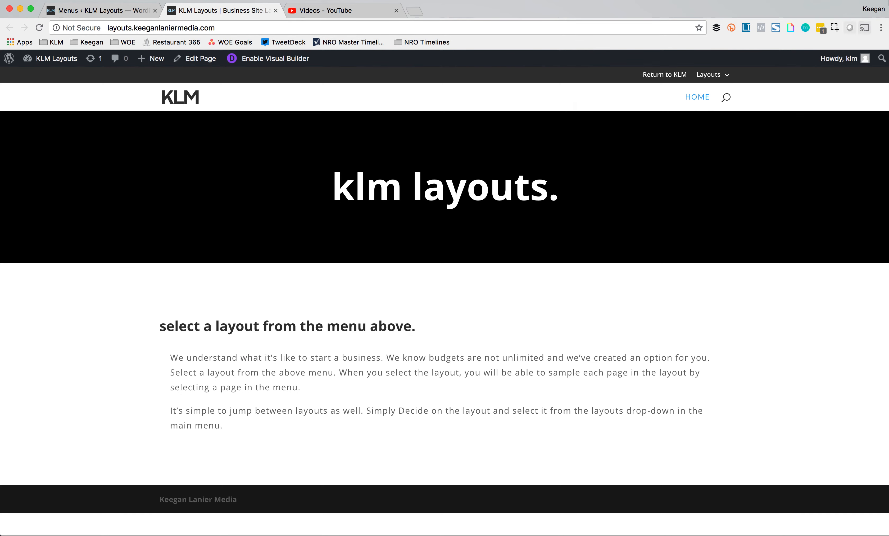
{"action": "left_click", "coordinate": [109, 15]}
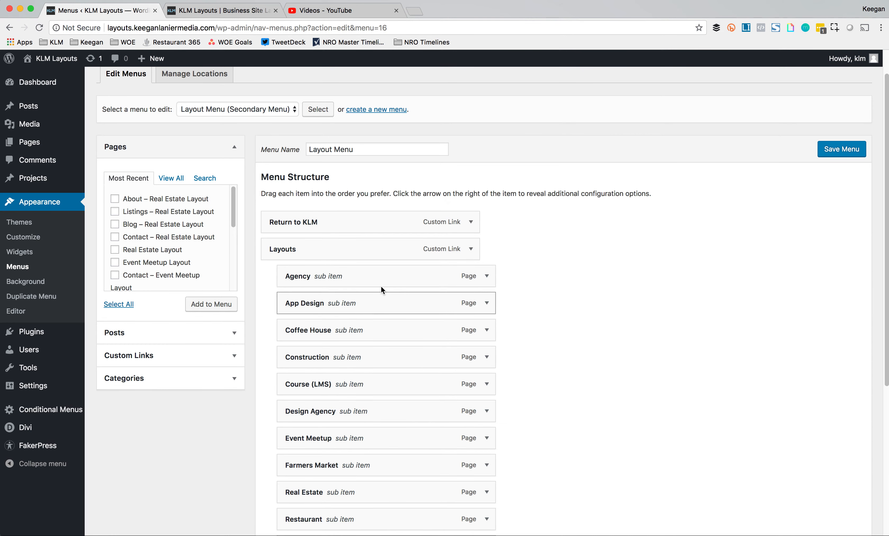
{"action": "left_click", "coordinate": [254, 11]}
{"action": "mouse_move", "coordinate": [724, 77]}
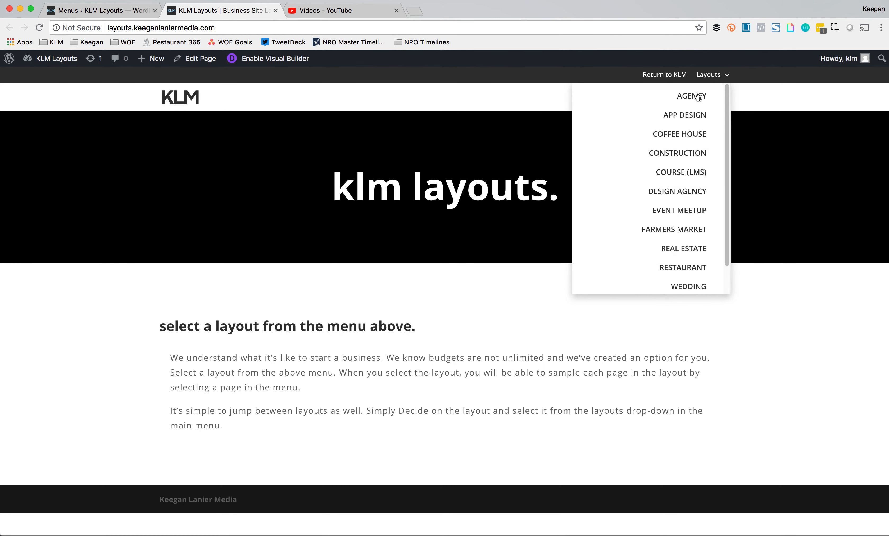
{"action": "scroll", "coordinate": [677, 282], "scroll_direction": "down", "scroll_amount": 2}
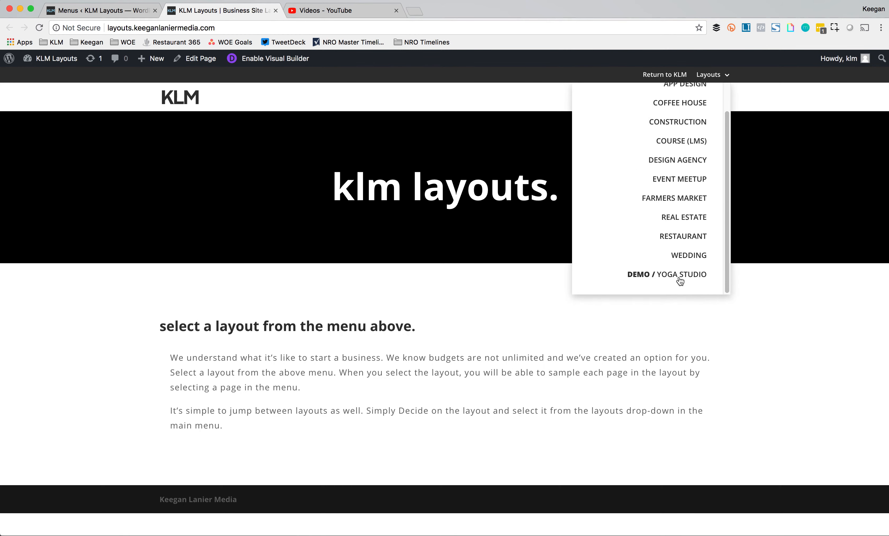
{"action": "scroll", "coordinate": [673, 137], "scroll_direction": "up", "scroll_amount": 2}
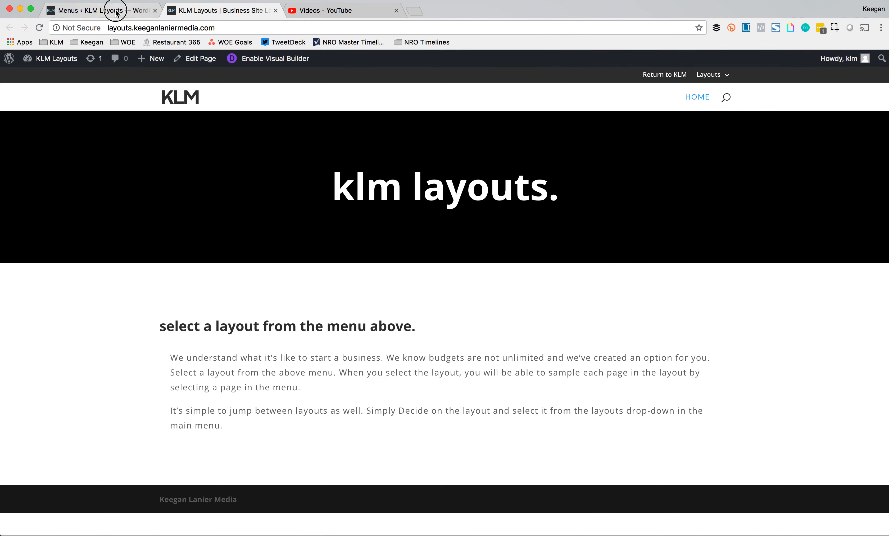
{"action": "left_click", "coordinate": [108, 11]}
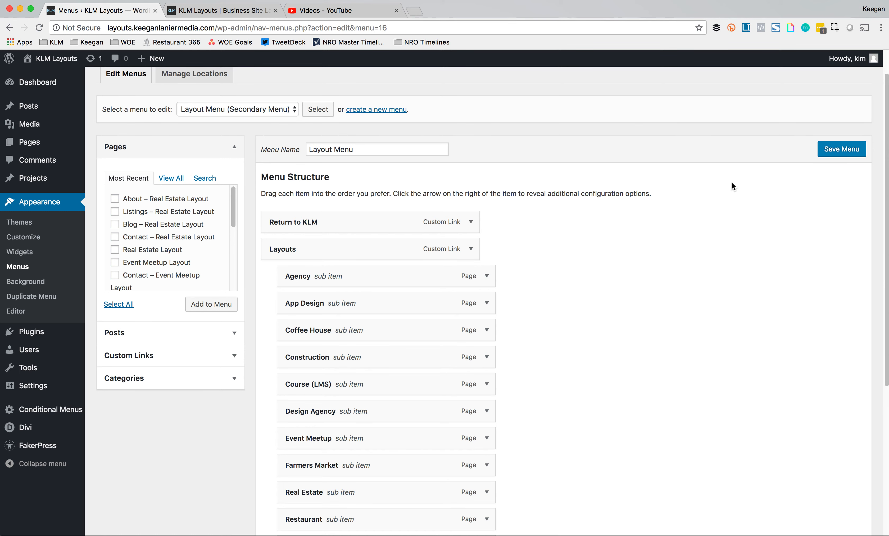
{"action": "scroll", "coordinate": [733, 183], "scroll_direction": "up", "scroll_amount": 2}
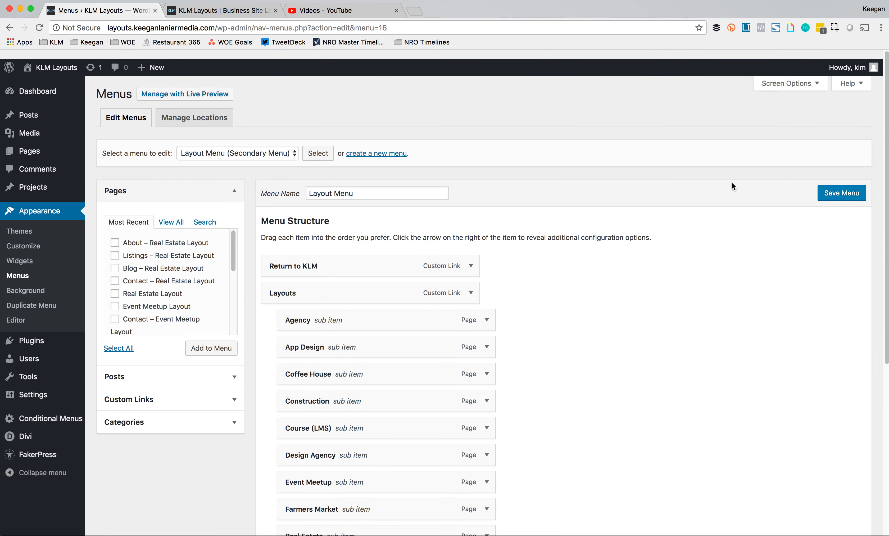